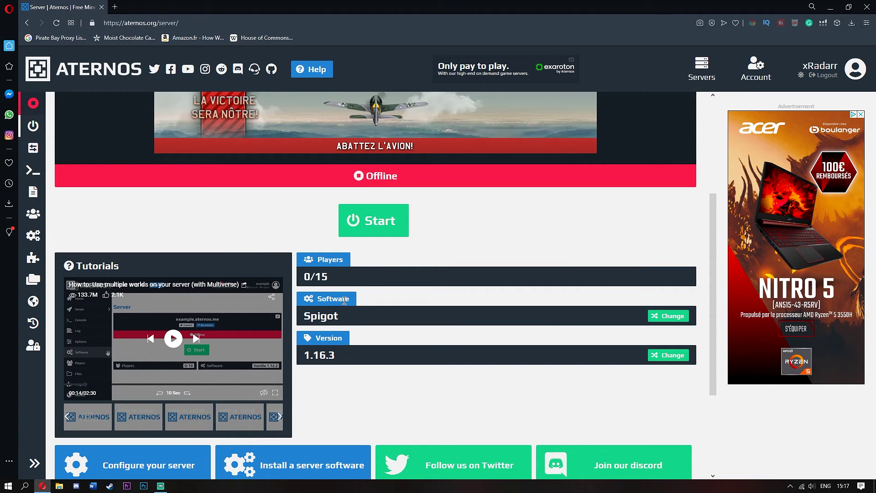
- Install Spigot version 1.16.3 from the Spigot/Bukkit software options
{"action": "left_click", "coordinate": [670, 316]}
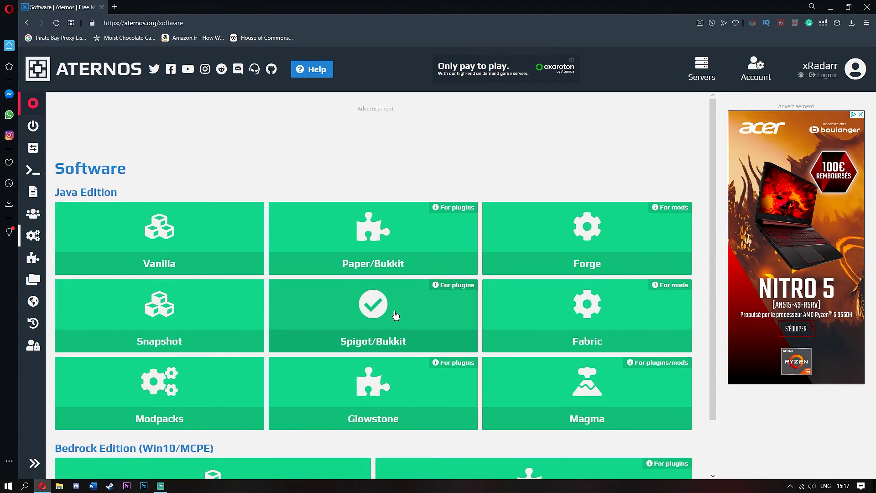
{"action": "left_click", "coordinate": [392, 340]}
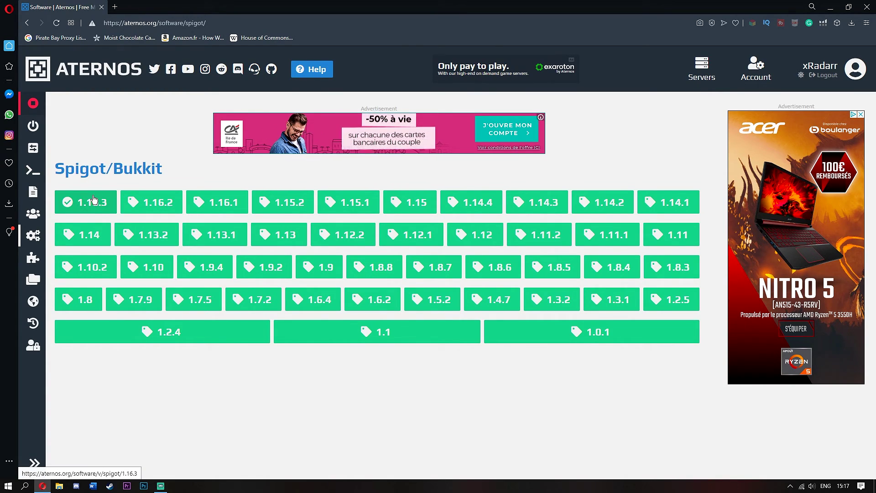
{"action": "left_click", "coordinate": [98, 212]}
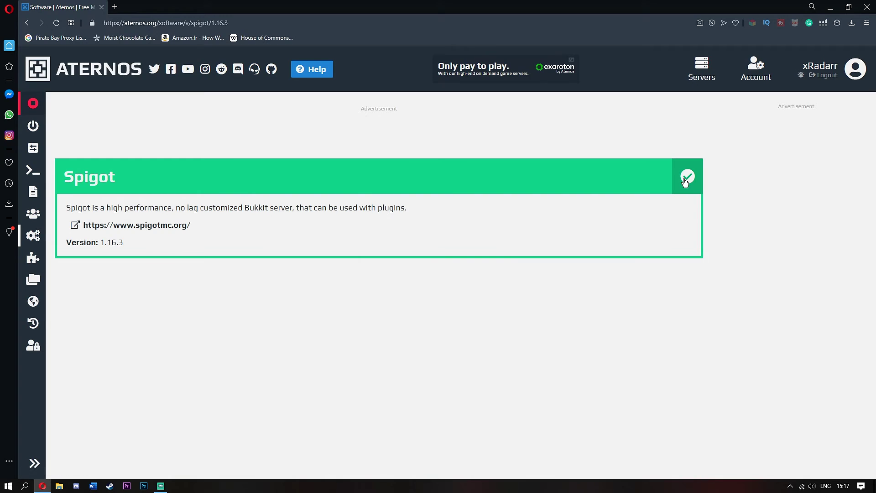
{"action": "left_click", "coordinate": [687, 181]}
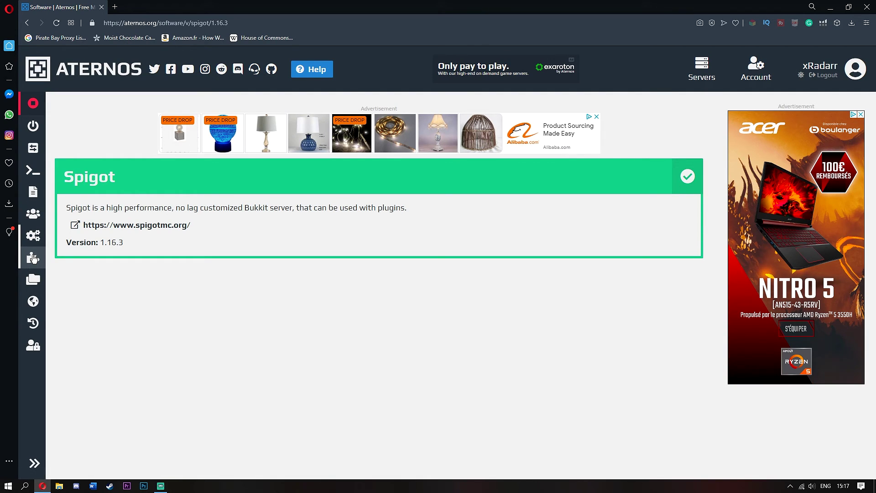
- Search the plugin catalog for 'skin' and install ChangeSkin v3.0
{"action": "left_click", "coordinate": [32, 259]}
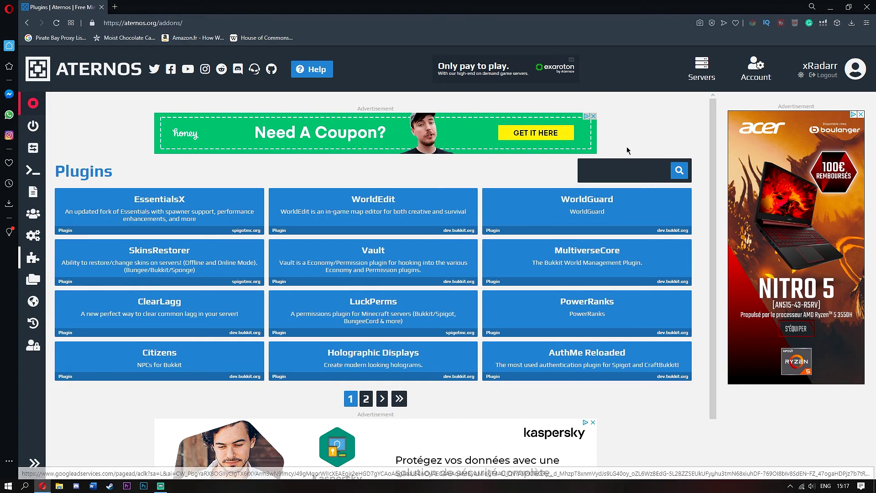
{"action": "left_click", "coordinate": [626, 168]}
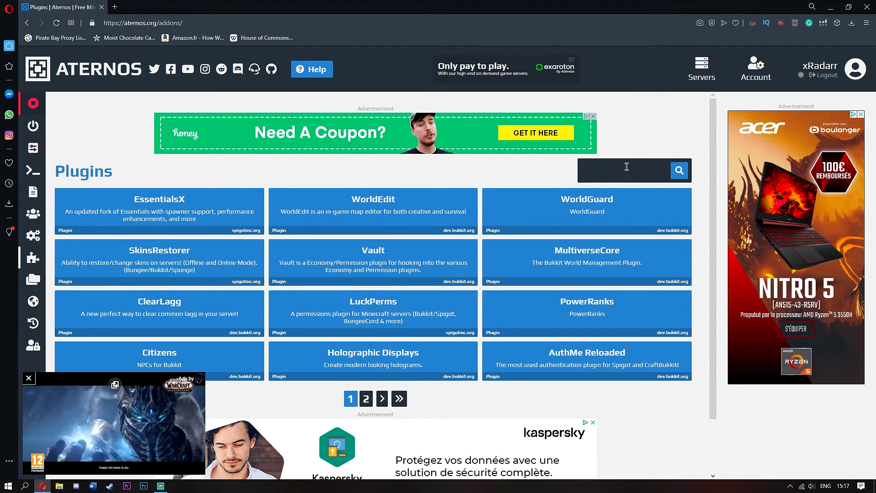
{"action": "type", "text": "skin"}
{"action": "key", "text": "Return"}
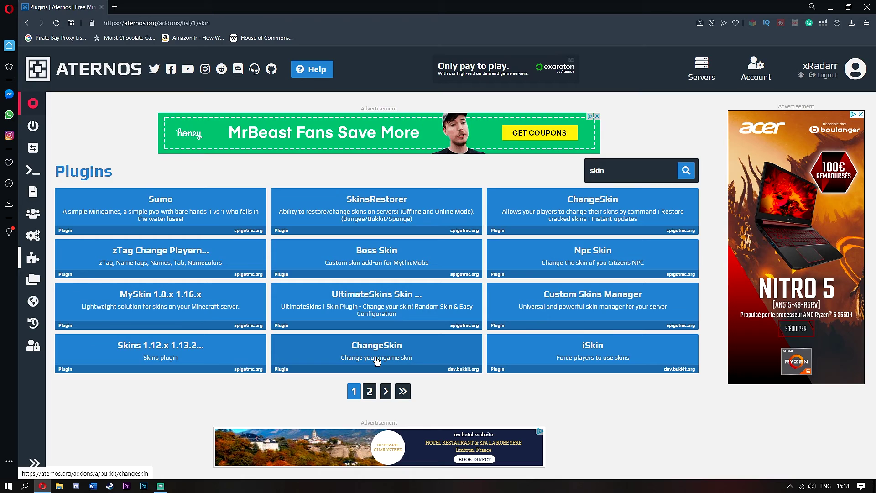
{"action": "left_click", "coordinate": [376, 362]}
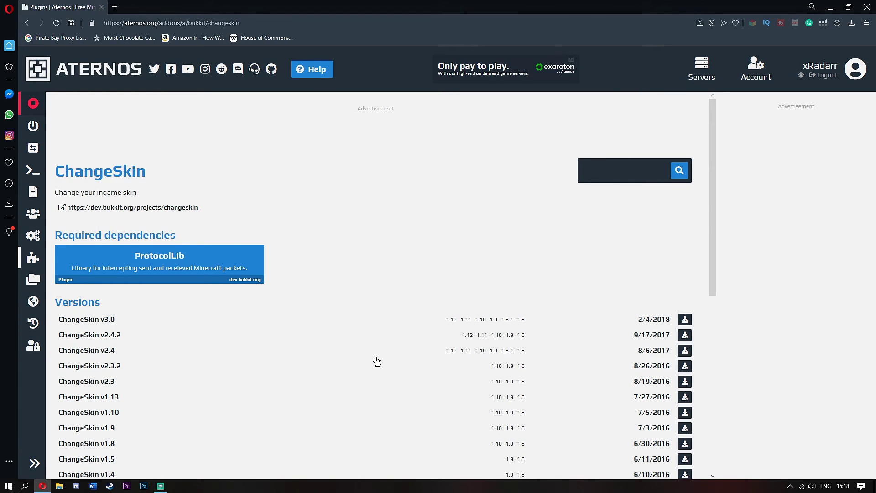
{"action": "left_click", "coordinate": [684, 323]}
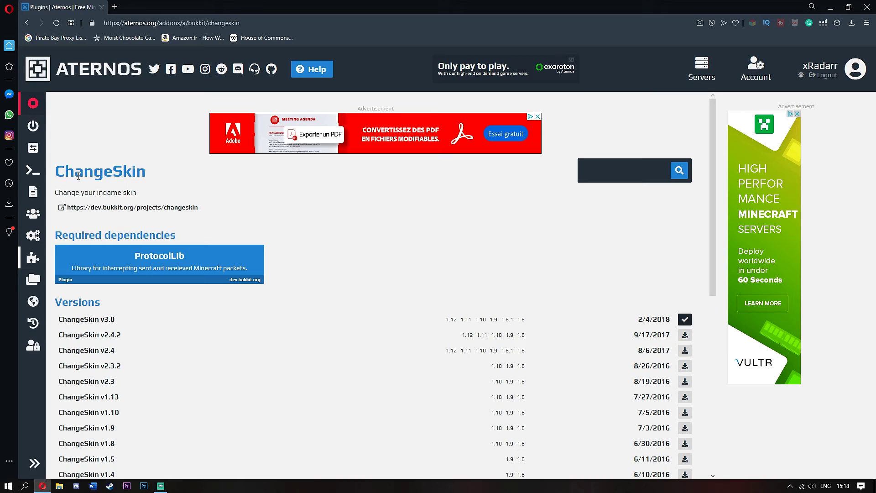
- Start the server from the overview, accepting the Mojang EULA and allowing queue notifications
{"action": "left_click", "coordinate": [32, 134]}
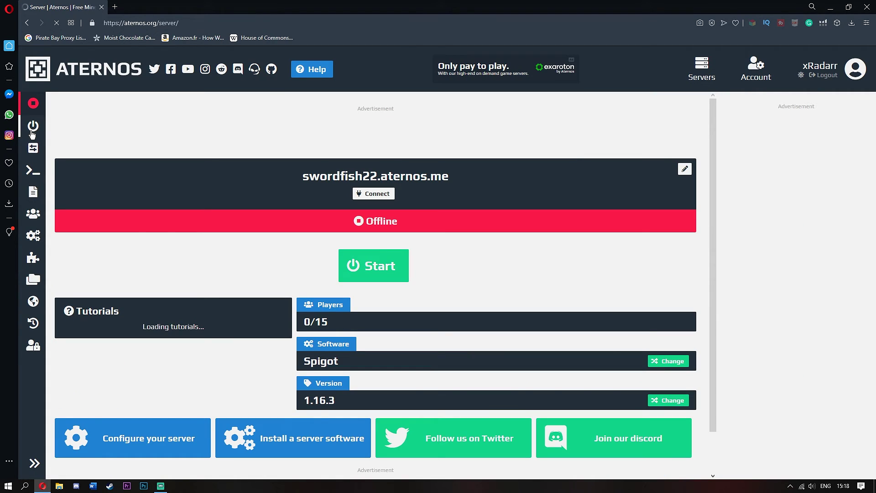
{"action": "left_click", "coordinate": [372, 267]}
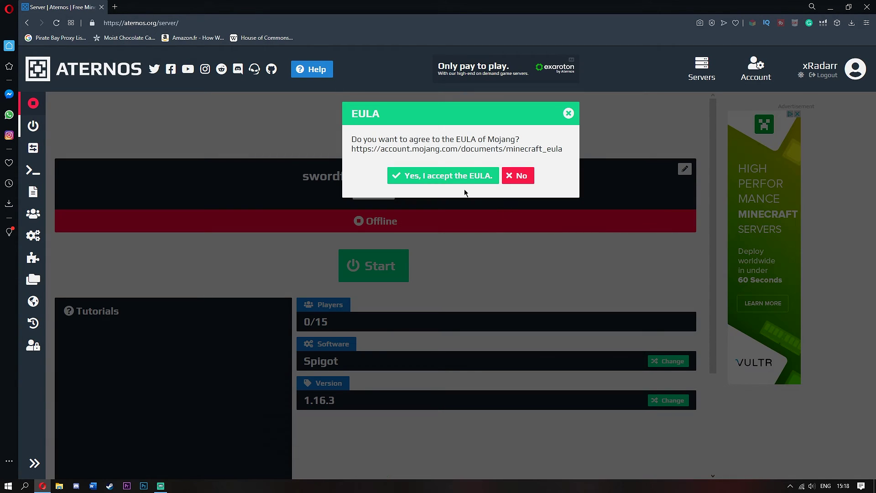
{"action": "left_click", "coordinate": [451, 180]}
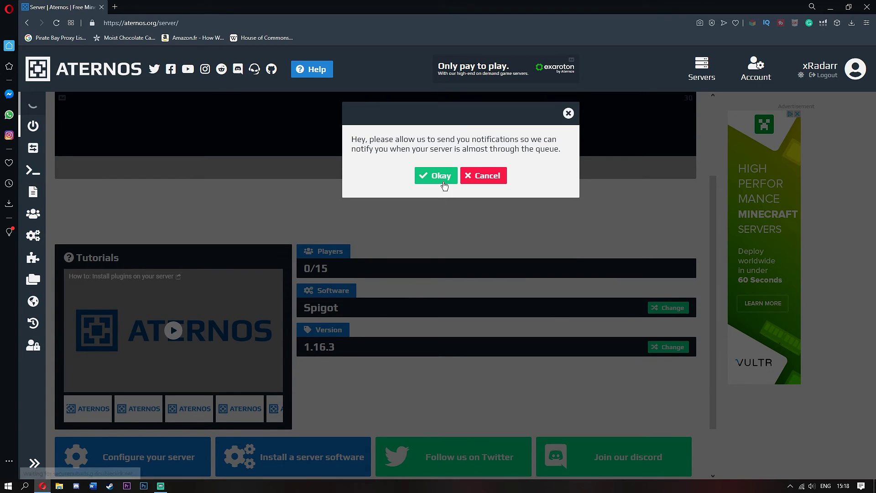
{"action": "left_click", "coordinate": [443, 180]}
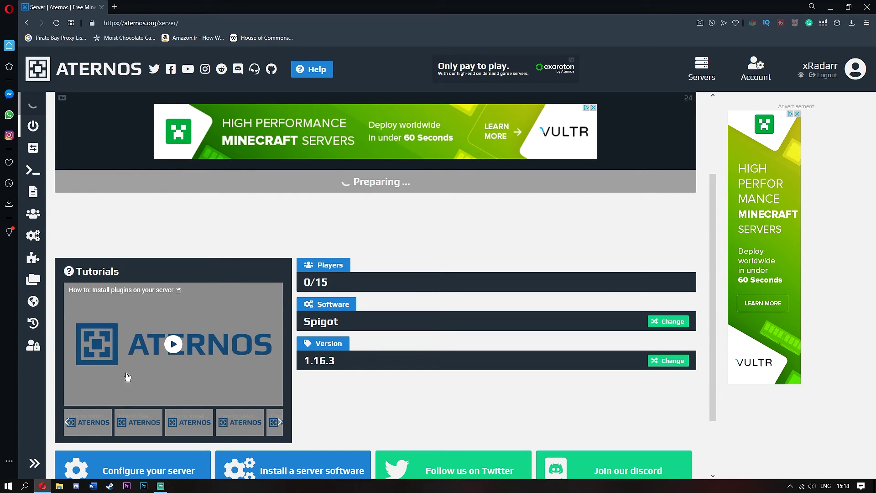
- Launch a 1.16.3 installation from the Minecraft Launcher opened via the Start menu
{"action": "key", "text": "super"}
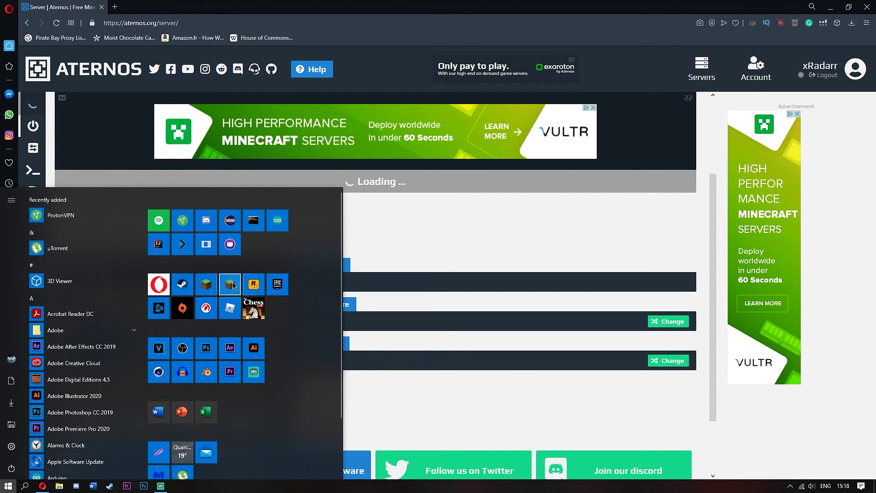
{"action": "left_click", "coordinate": [416, 242]}
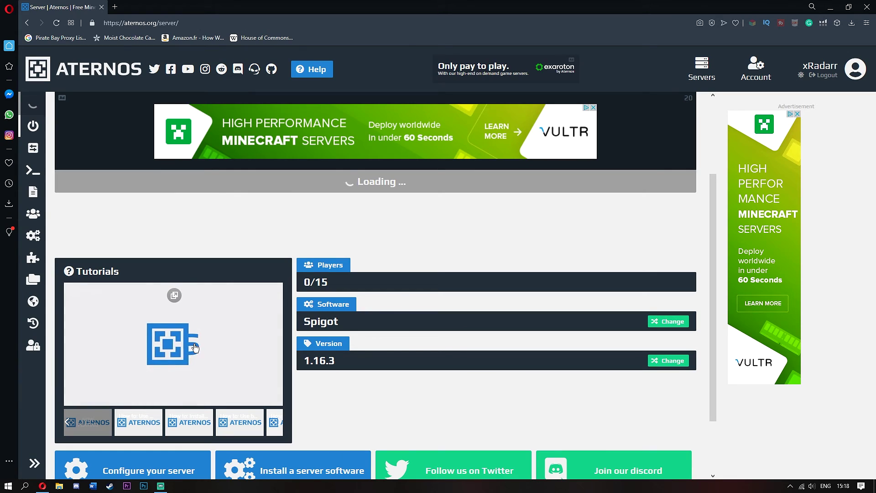
{"action": "left_click", "coordinate": [177, 347]}
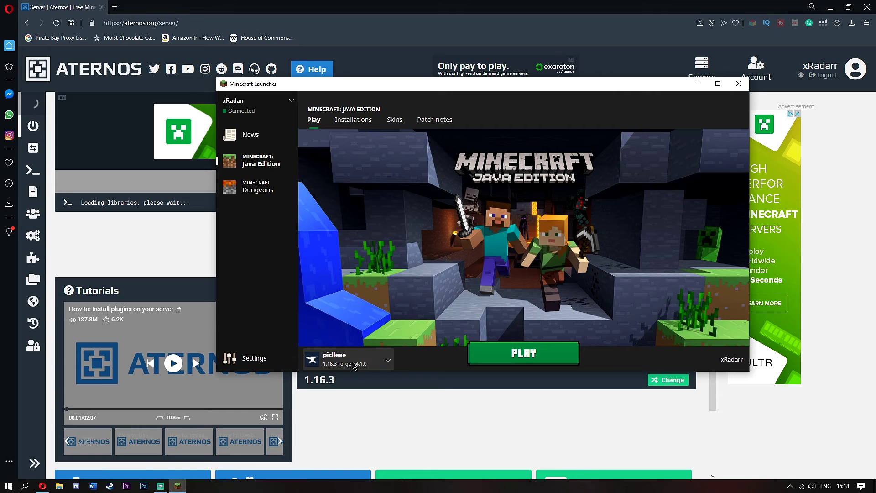
{"action": "left_click", "coordinate": [353, 366]}
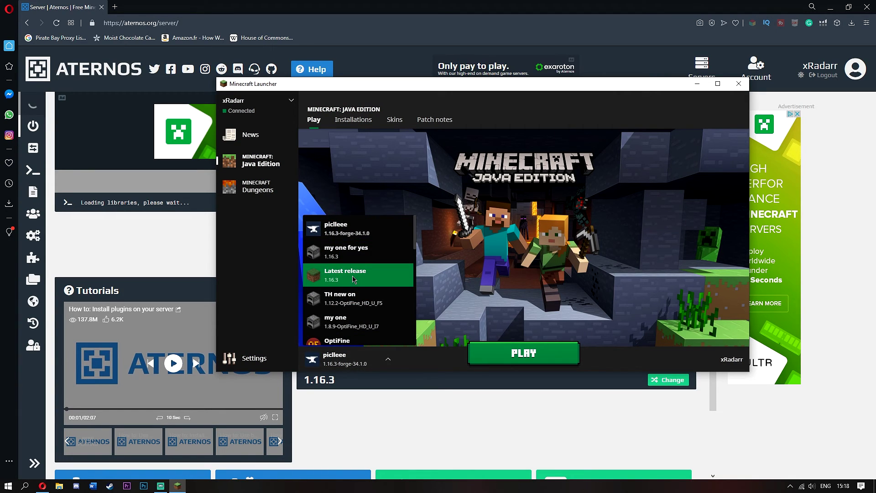
{"action": "left_click", "coordinate": [349, 255]}
{"action": "left_click", "coordinate": [498, 357]}
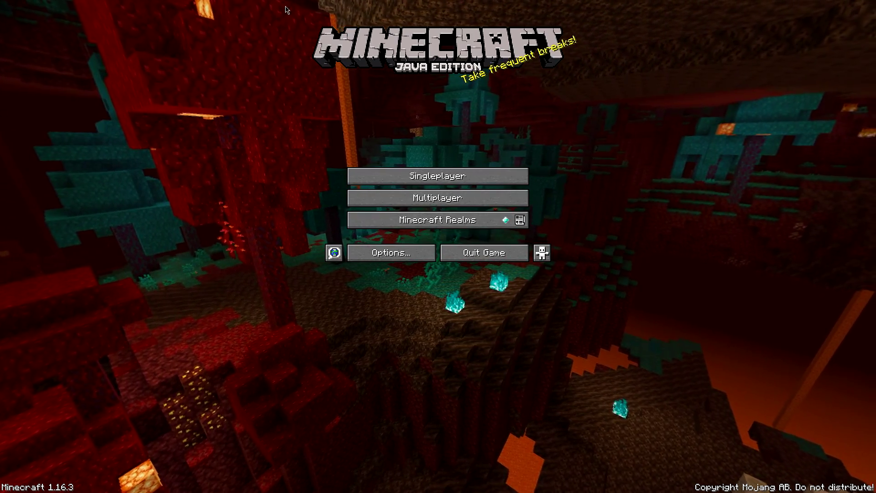
- Join the Aternos server from the Multiplayer server list
{"action": "left_click", "coordinate": [417, 202]}
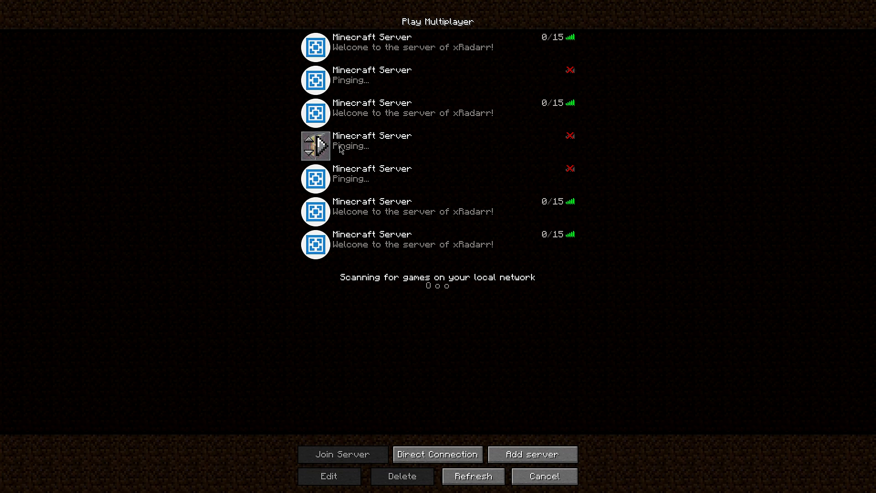
{"action": "left_click", "coordinate": [325, 247]}
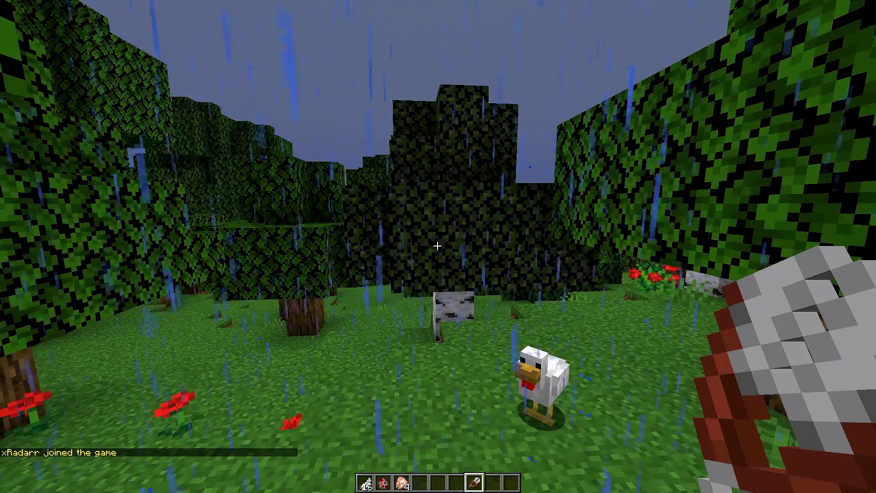
- Walk to the birch tree, submit the stray chat command, and switch to front view
{"action": "key", "text": "w"}
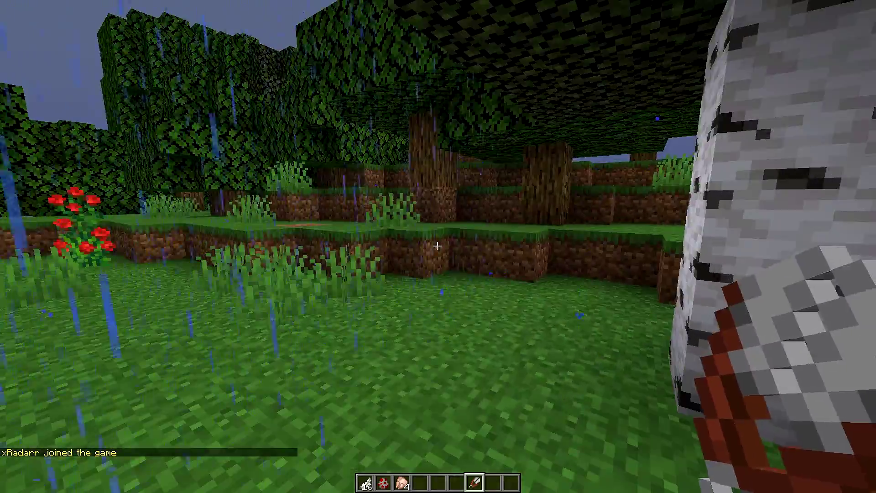
{"action": "key", "text": "w"}
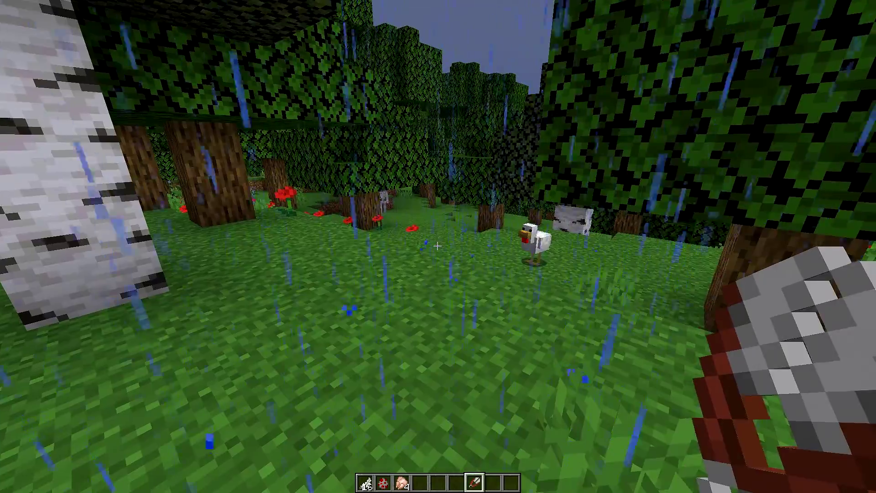
{"action": "type", "text": "w"}
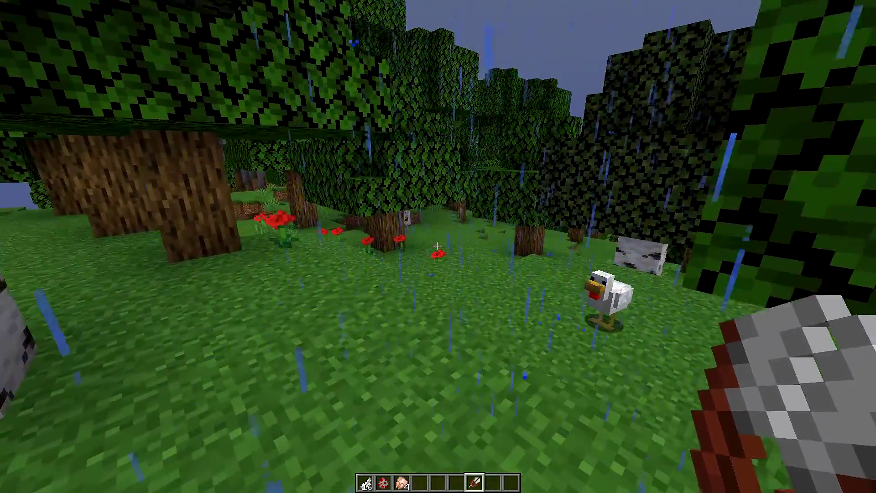
{"action": "type", "text": "/"}
{"action": "key", "text": "Return"}
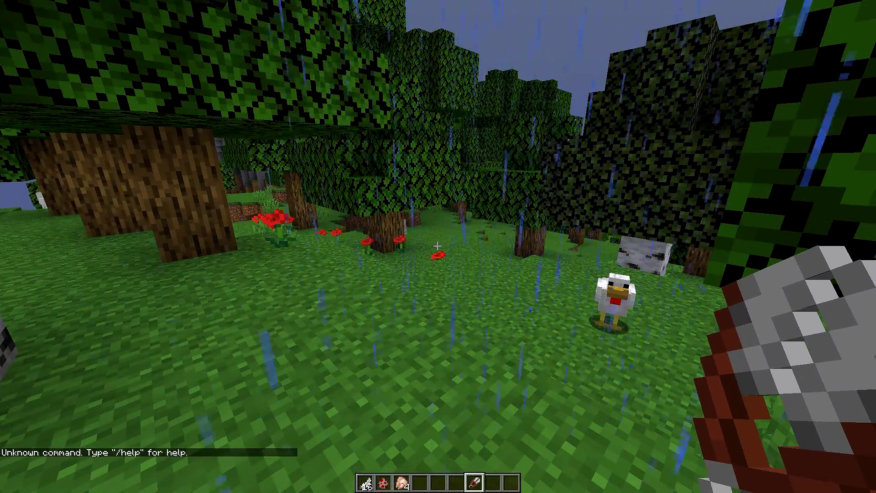
{"action": "key", "text": "F5"}
{"action": "key", "text": "F5"}
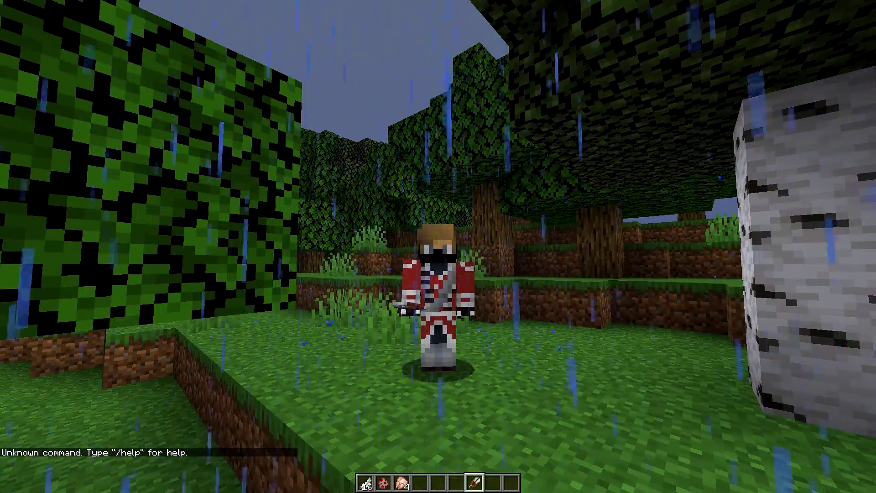
{"action": "type", "text": "/s"}
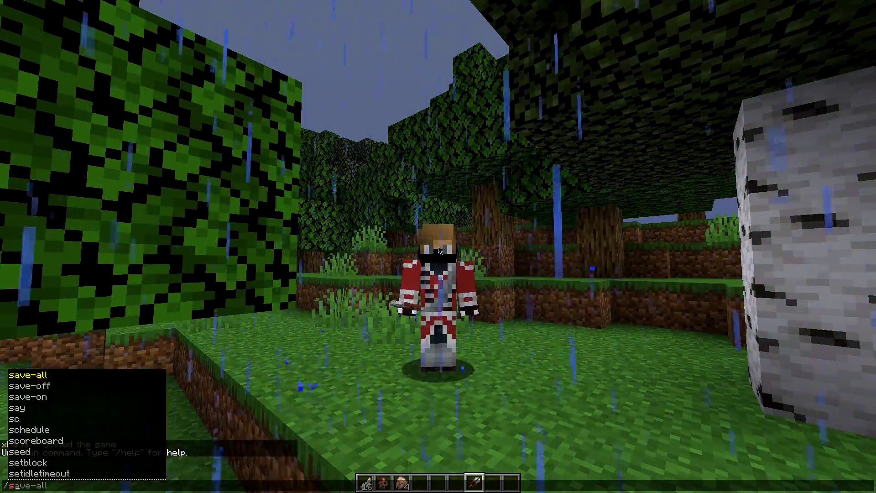
{"action": "type", "text": "kin"}
- Run /skin url without a link to see its usage
{"action": "key", "text": "Tab"}
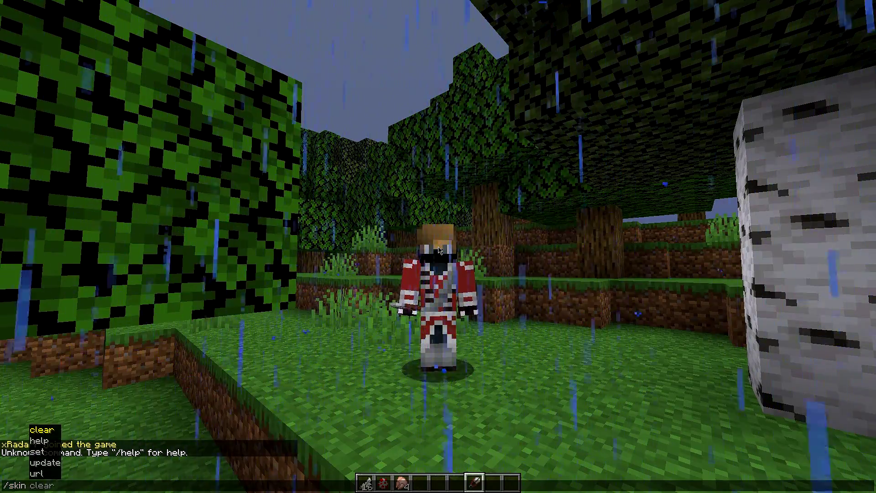
{"action": "key", "text": "Tab"}
{"action": "key", "text": "Tab"}
{"action": "key", "text": "Tab"}
{"action": "key", "text": "Tab"}
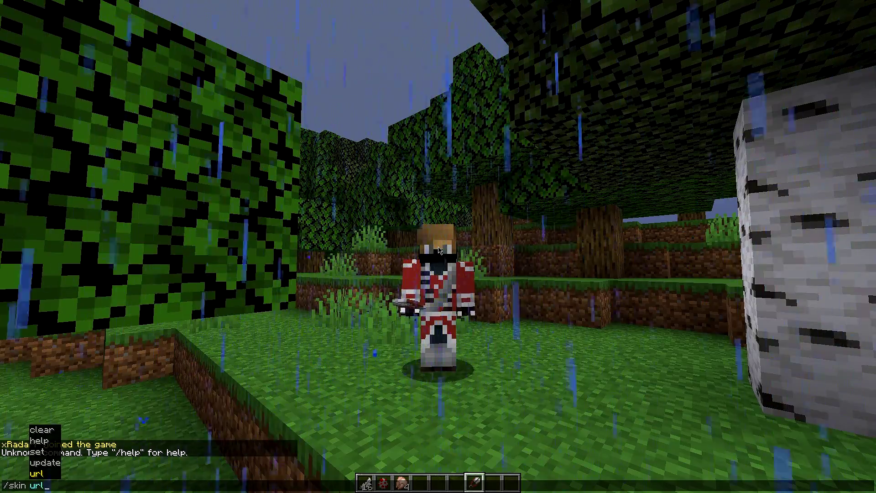
{"action": "key", "text": "Return"}
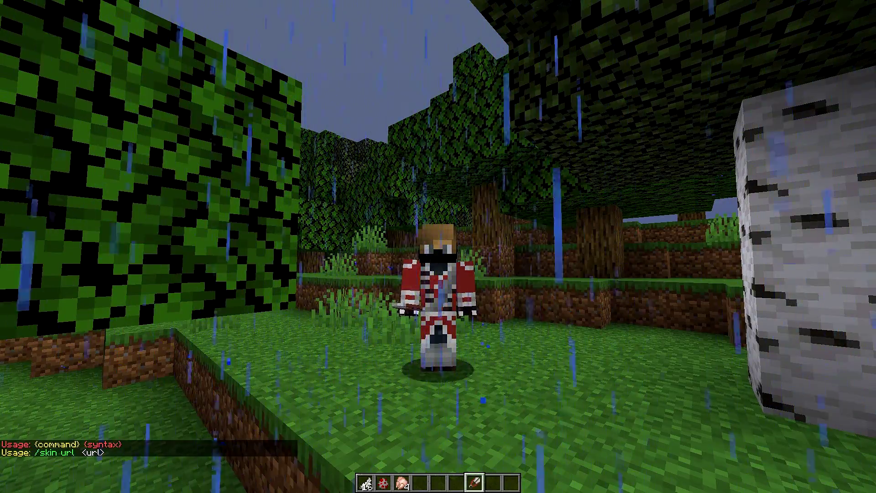
- Paste the skin PNG link after /skin url and run it
{"action": "key", "text": "ctrl+v"}
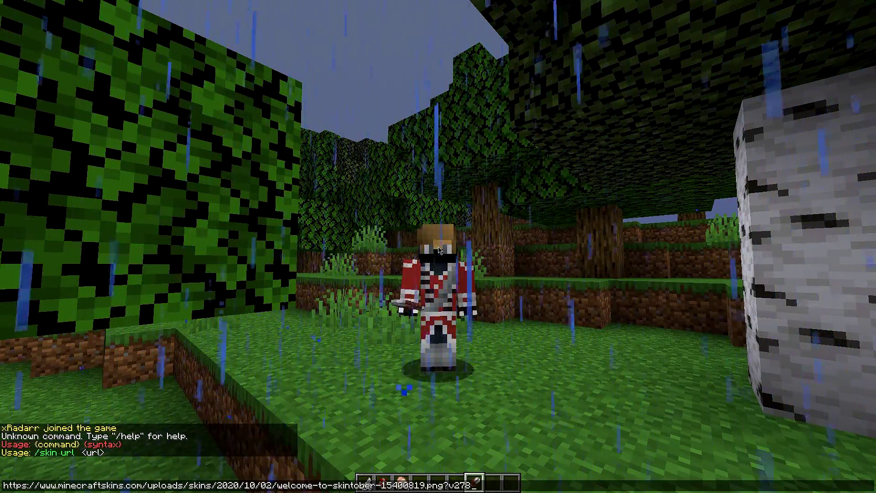
{"action": "key", "text": "BackSpace"}
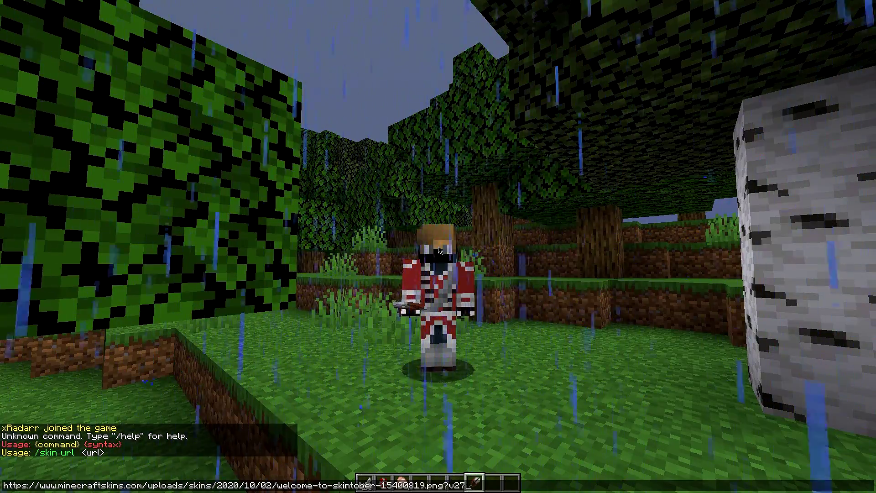
{"action": "key", "text": "BackSpace"}
{"action": "key", "text": "BackSpace"}
{"action": "key", "text": "BackSpace"}
{"action": "key", "text": "BackSpace"}
{"action": "key", "text": "BackSpace"}
{"action": "key", "text": "BackSpace"}
{"action": "key", "text": "BackSpace"}
{"action": "key", "text": "BackSpace"}
{"action": "key", "text": "BackSpace"}
{"action": "key", "text": "BackSpace"}
{"action": "key", "text": "BackSpace"}
{"action": "key", "text": "BackSpace"}
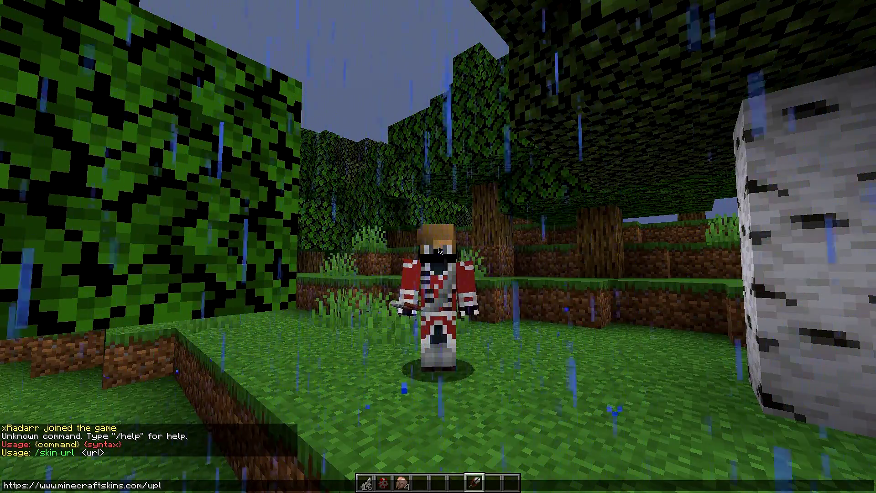
{"action": "key", "text": "BackSpace"}
{"action": "key", "text": "BackSpace"}
{"action": "key", "text": "BackSpace"}
{"action": "key", "text": "BackSpace"}
{"action": "key", "text": "BackSpace"}
{"action": "key", "text": "BackSpace"}
{"action": "key", "text": "BackSpace"}
{"action": "key", "text": "BackSpace"}
{"action": "key", "text": "BackSpace"}
{"action": "type", "text": "/skin url"}
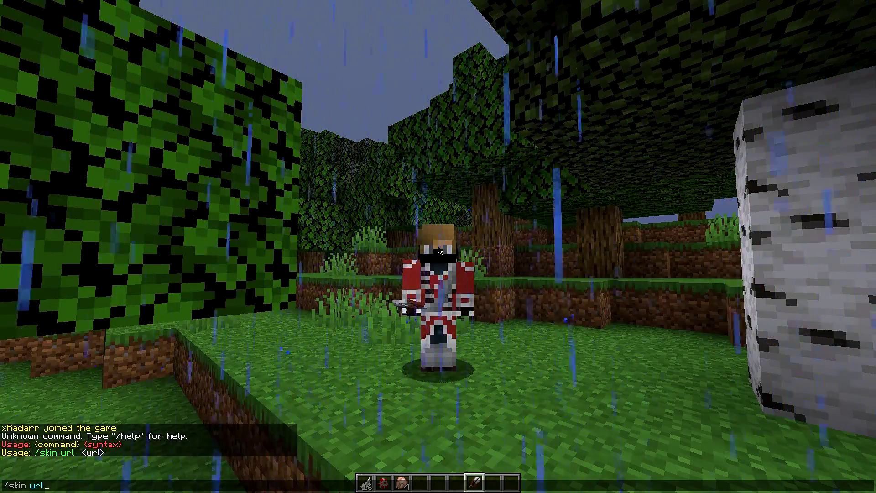
{"action": "key", "text": "ctrl+v"}
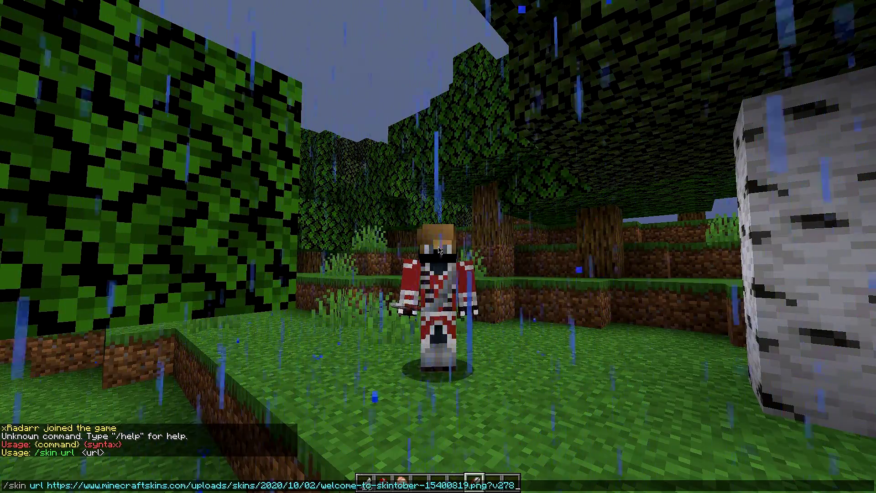
{"action": "key", "text": "Return"}
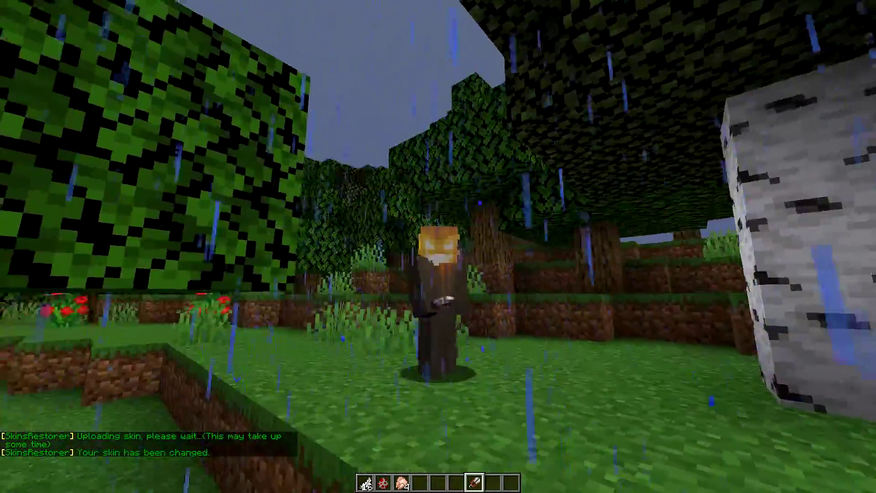
- Return to first-person view and walk through the forest to the cliff above the lake
{"action": "key", "text": "F5"}
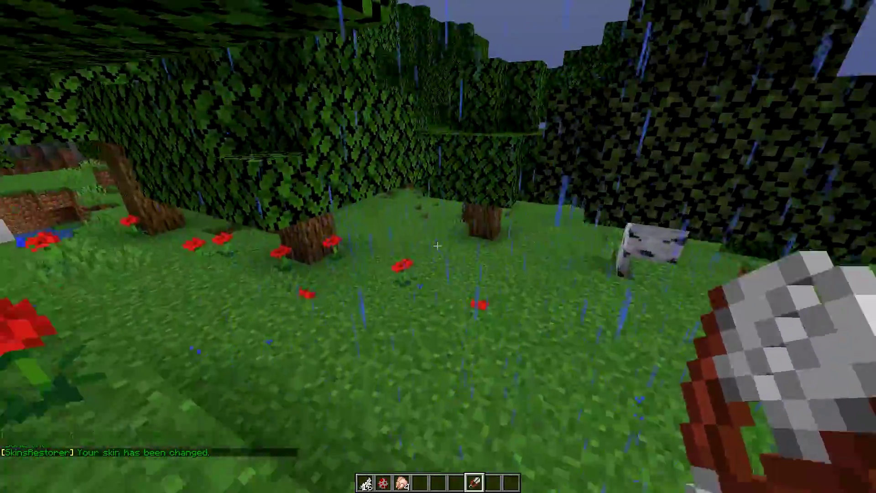
{"action": "key", "text": "w"}
{"action": "key", "text": "w"}
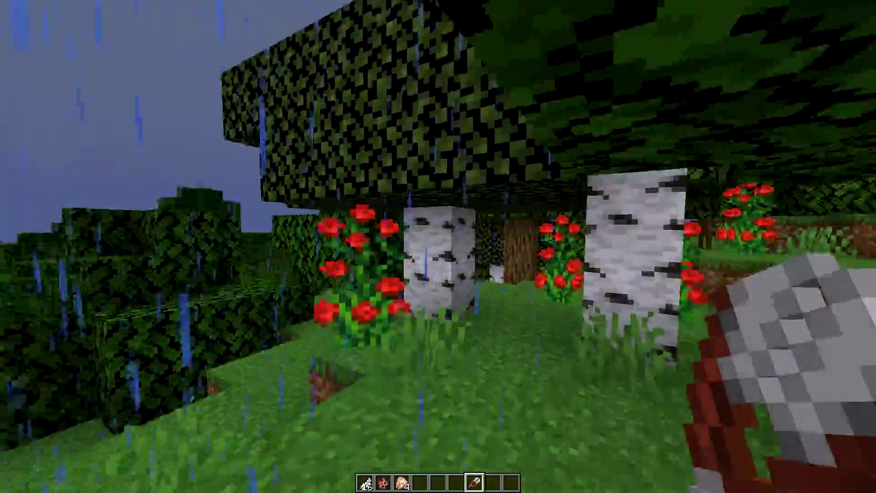
{"action": "key", "text": "w"}
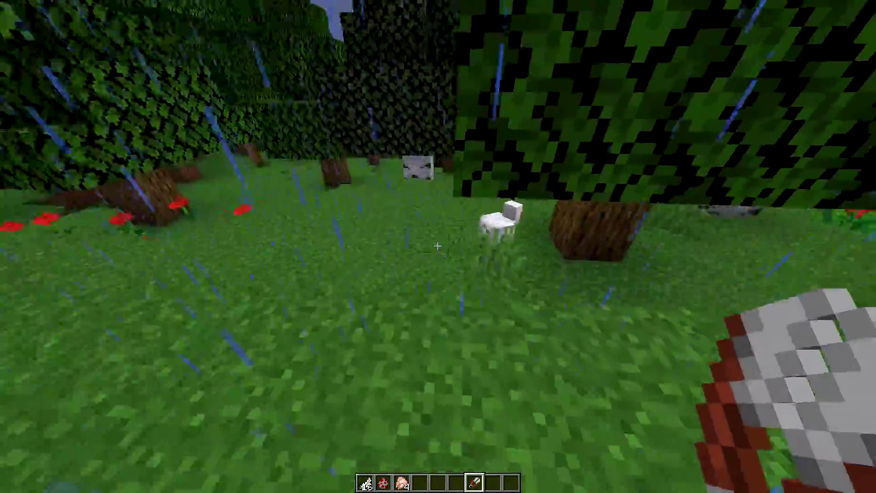
{"action": "key", "text": "w"}
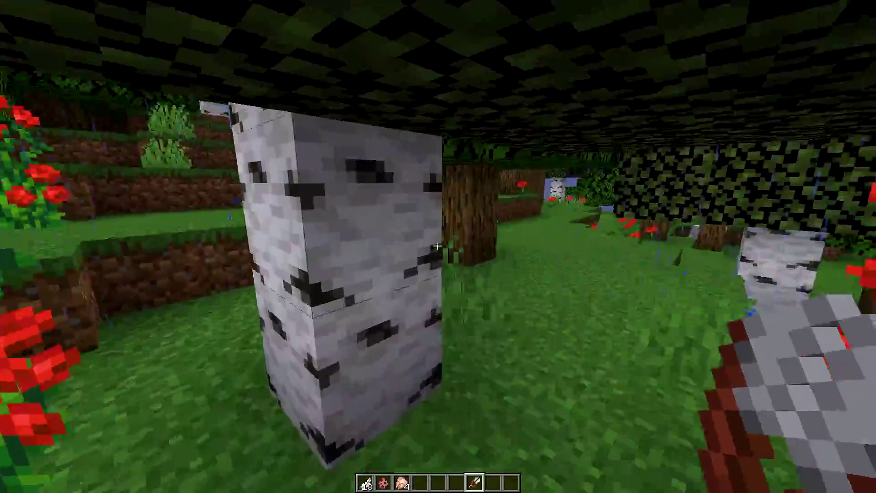
{"action": "key", "text": "w"}
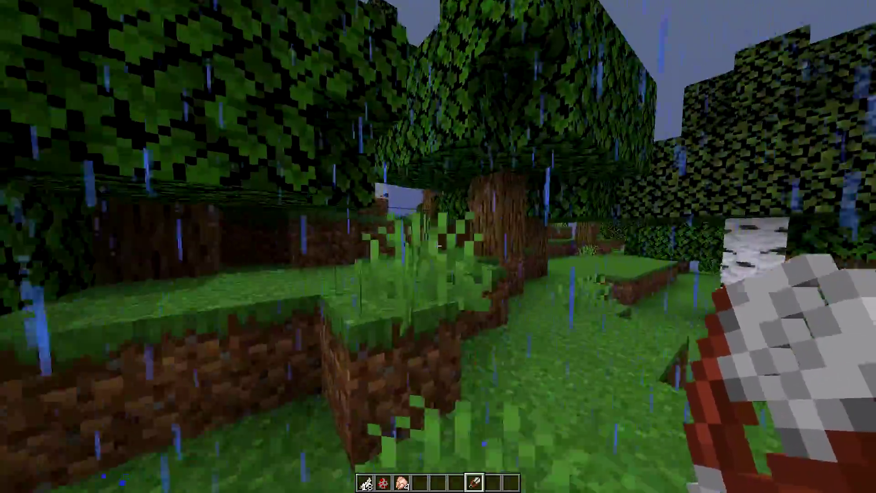
{"action": "key", "text": "w"}
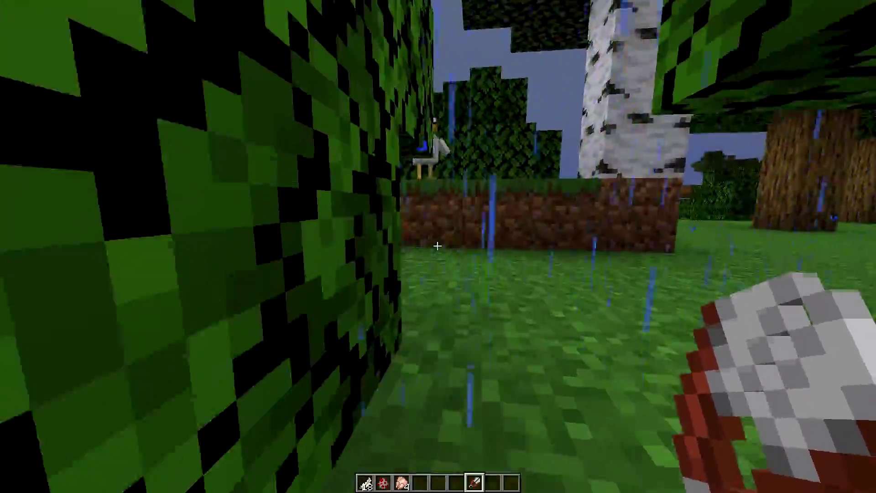
{"action": "key", "text": "w"}
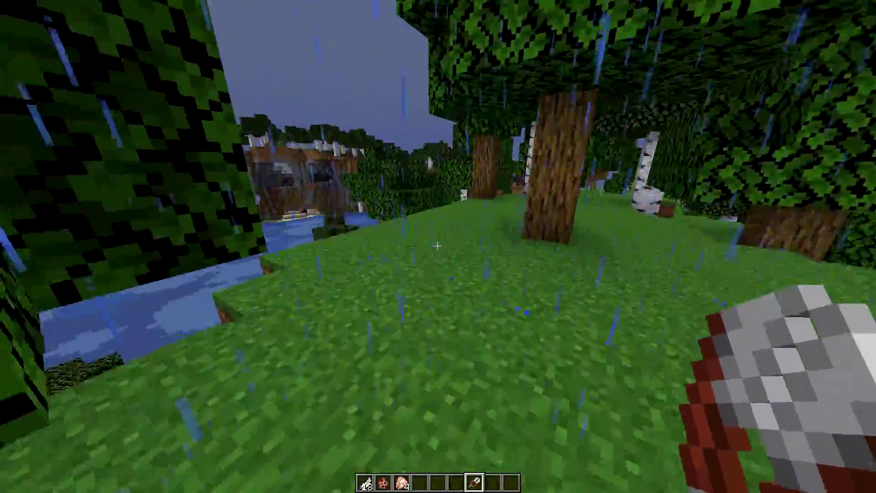